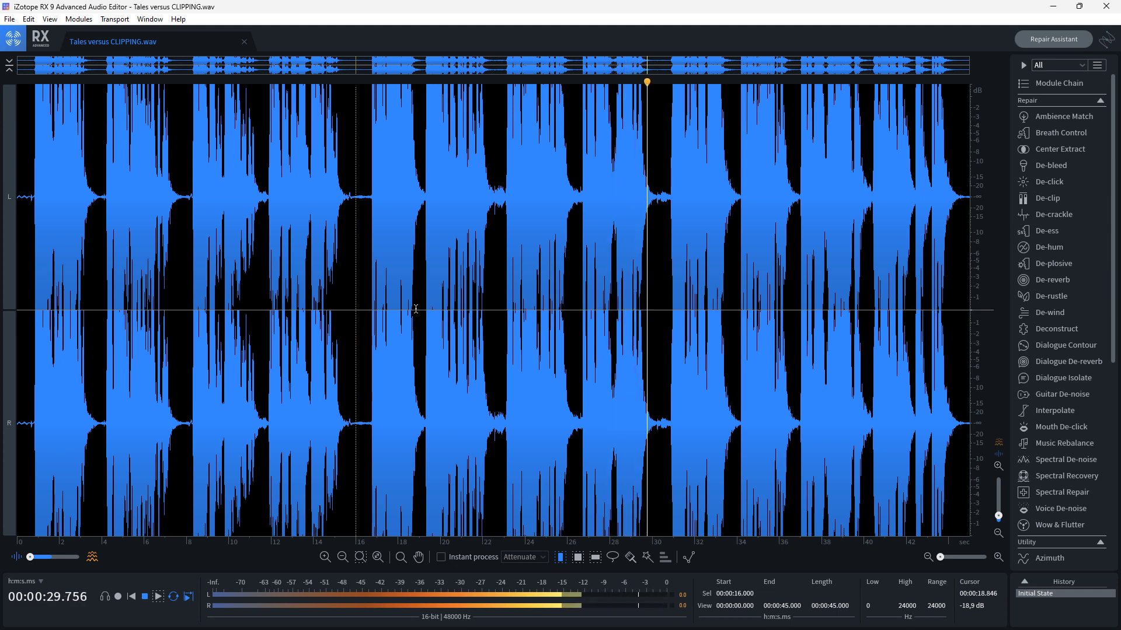
Render De-clip over the entire file with 0.0 dB thresholds, High quality, -12.0 dB makeup gain and the post-limiter enabled
{"action": "key", "text": "space"}
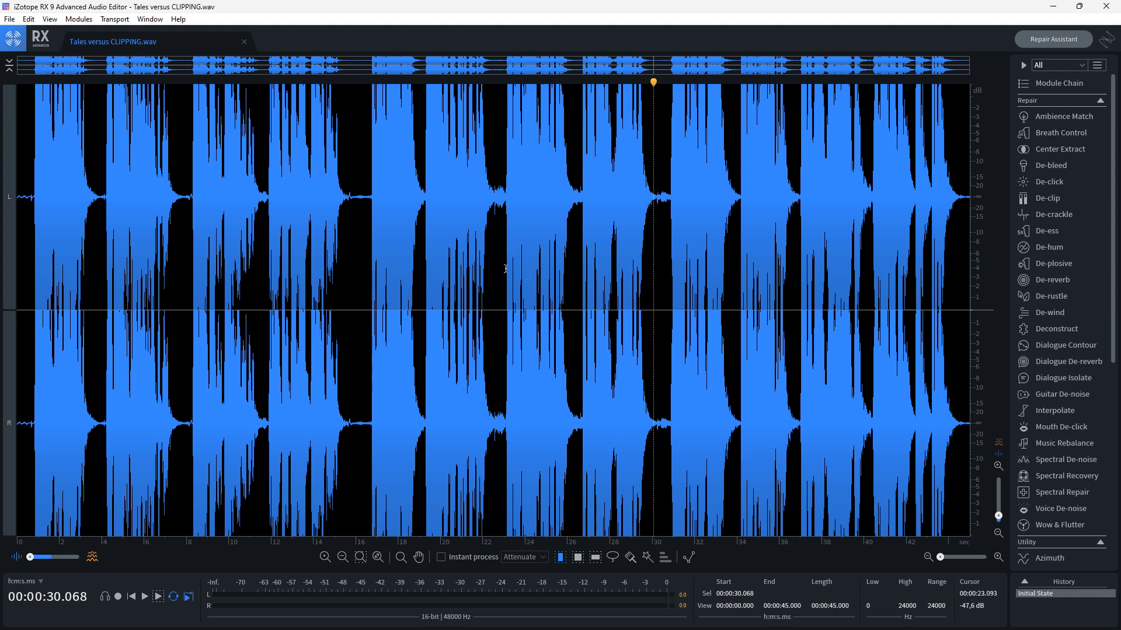
{"action": "left_click", "coordinate": [360, 308]}
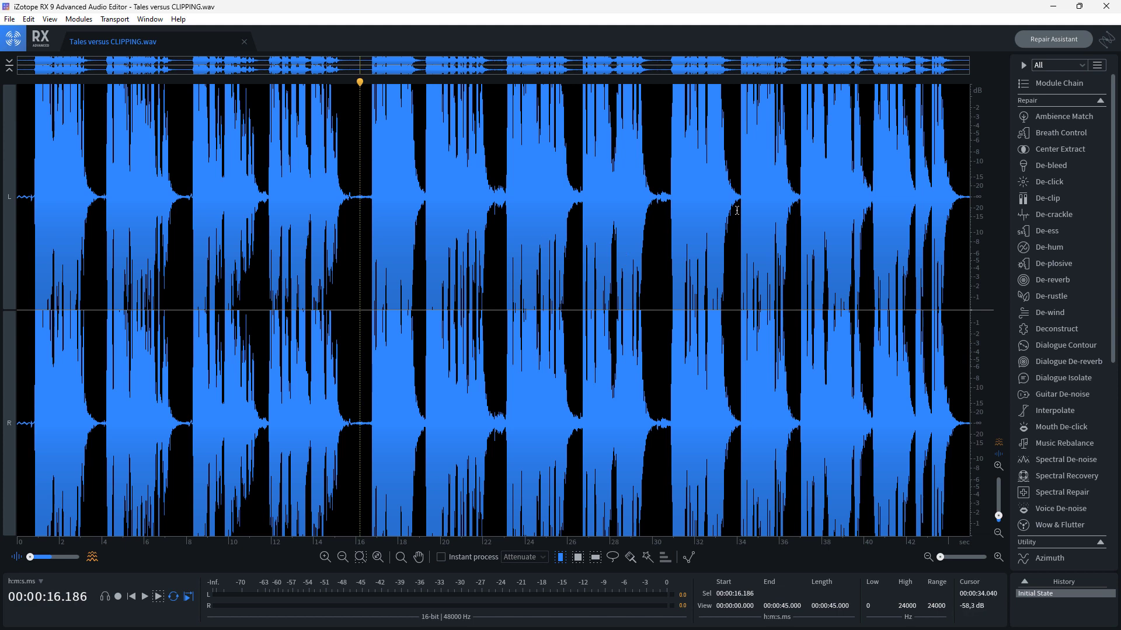
{"action": "left_click", "coordinate": [1051, 198]}
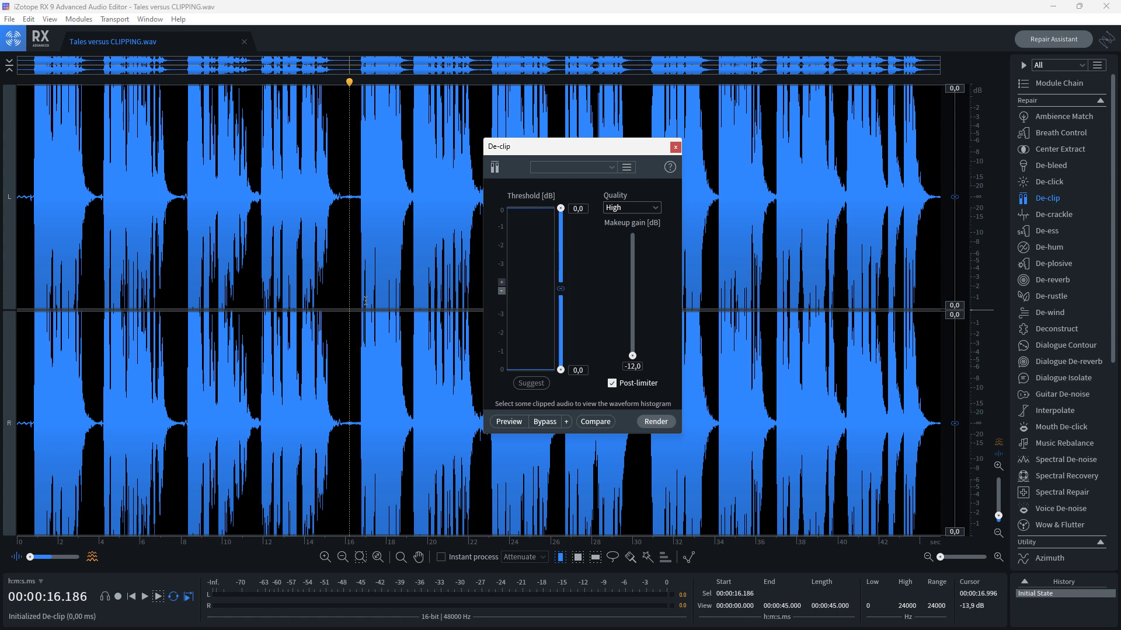
{"action": "key", "text": "ctrl+a"}
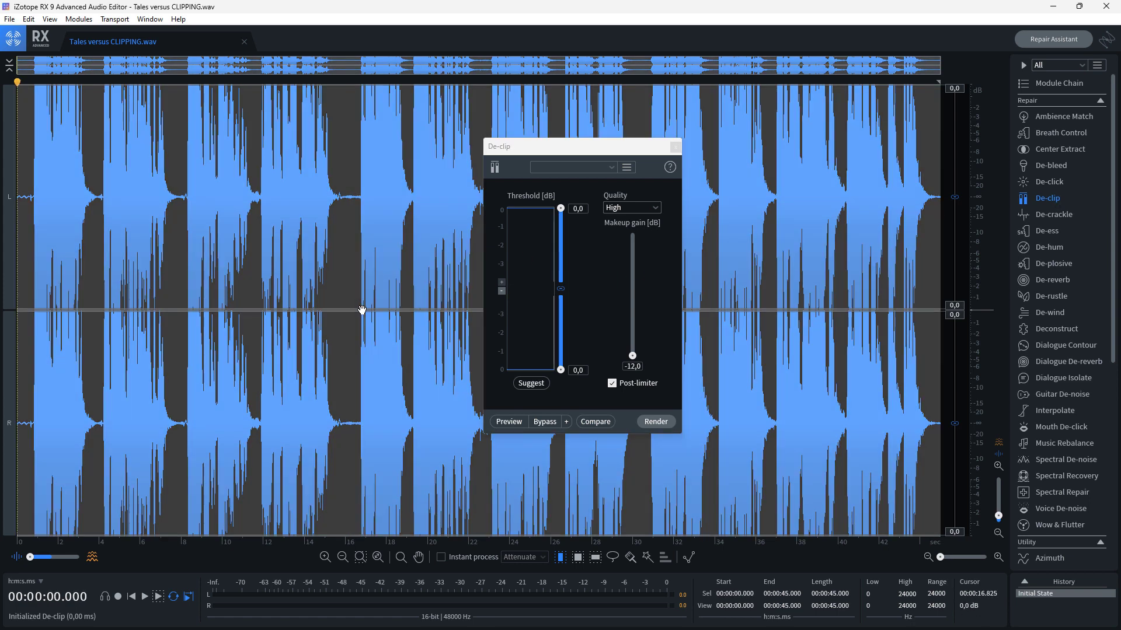
{"action": "left_click", "coordinate": [531, 384]}
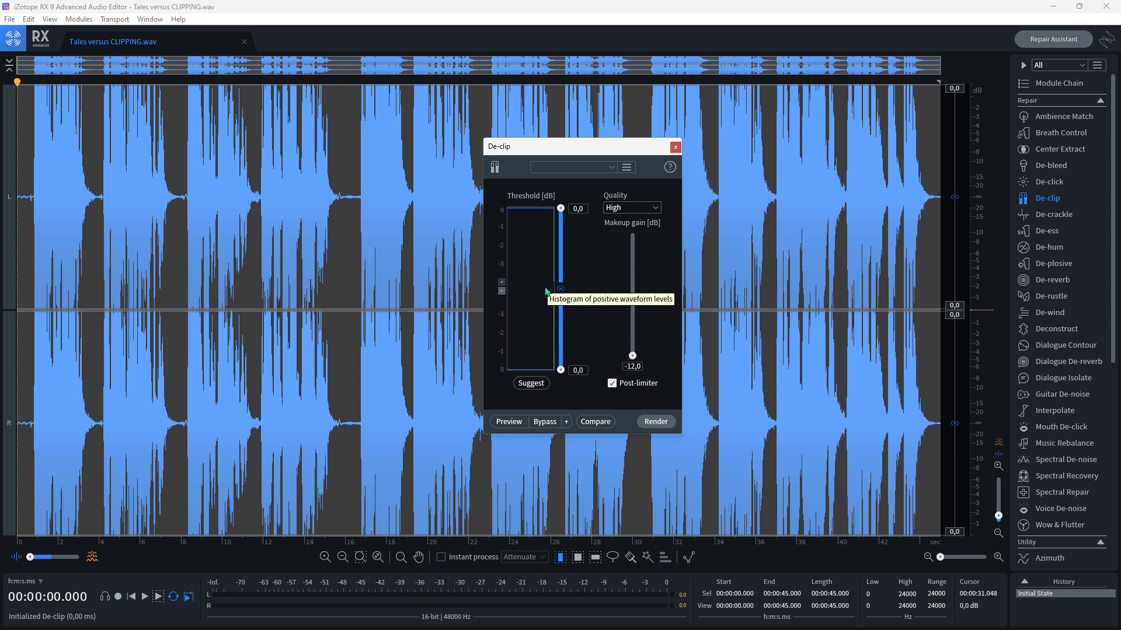
{"action": "left_click", "coordinate": [656, 423]}
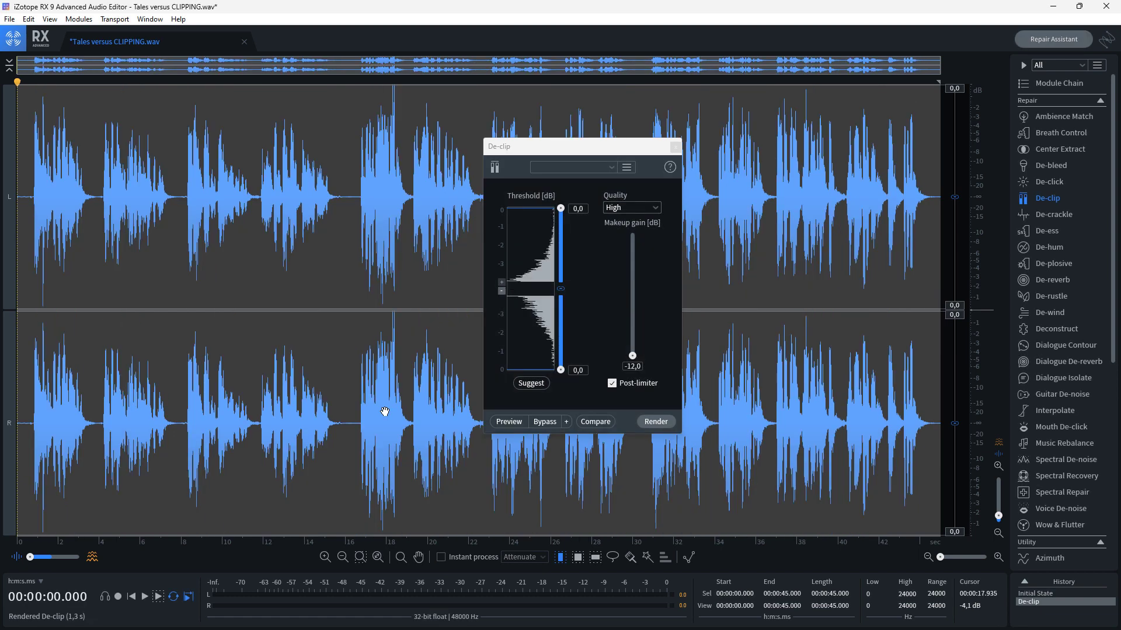
Close the De-clip module and listen to the repaired audio from about 16.8 seconds
{"action": "left_click", "coordinate": [364, 356]}
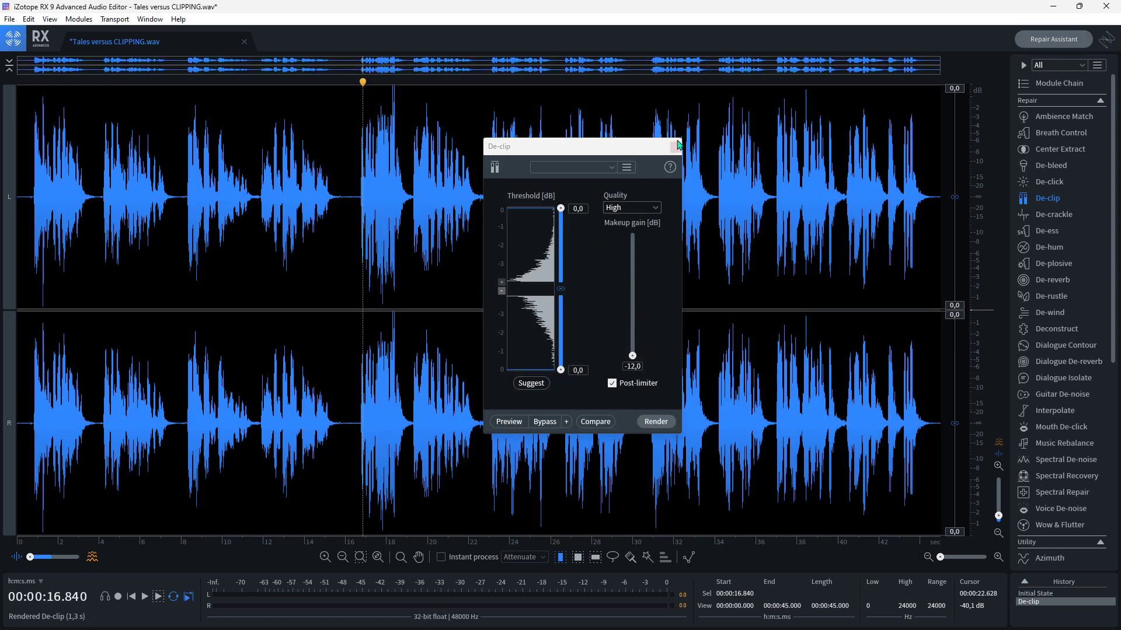
{"action": "left_click", "coordinate": [677, 145]}
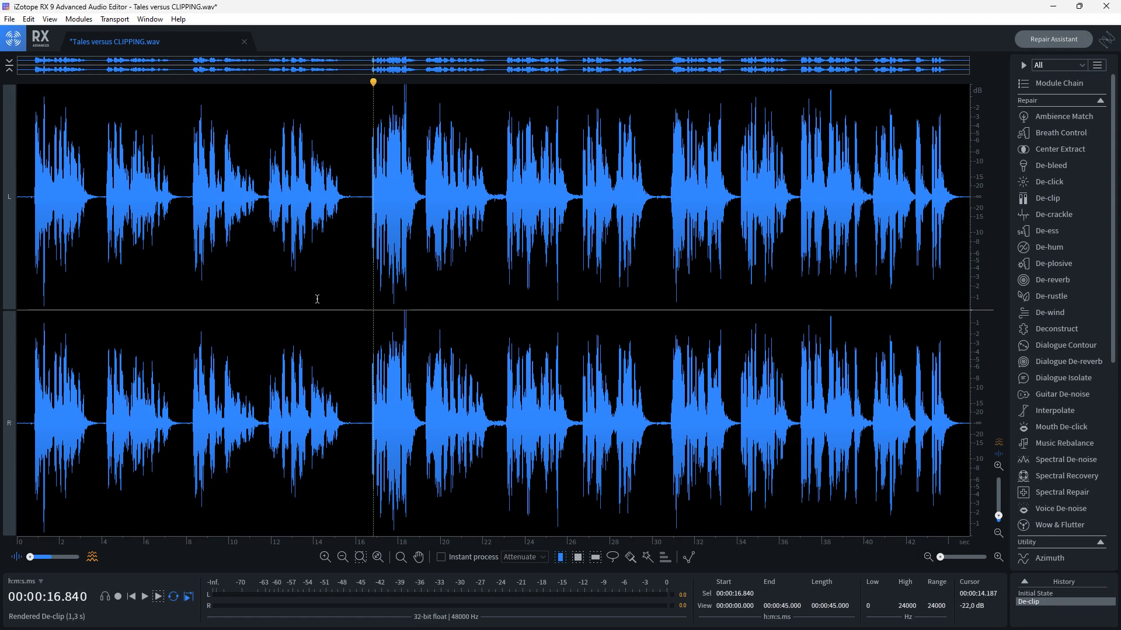
{"action": "key", "text": "space"}
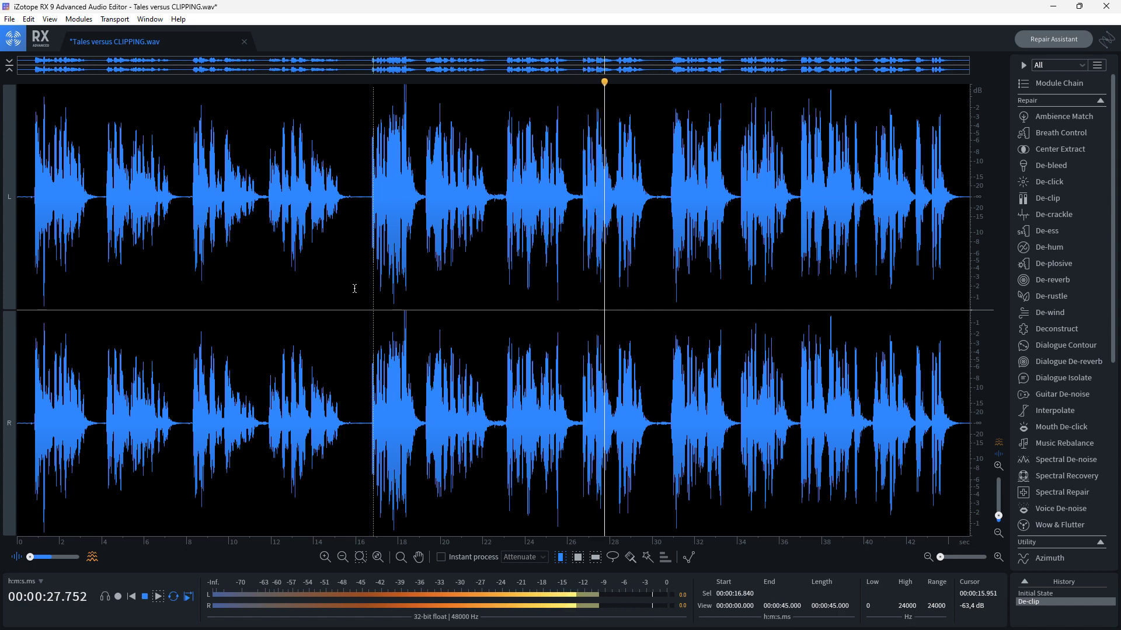
{"action": "key", "text": "space"}
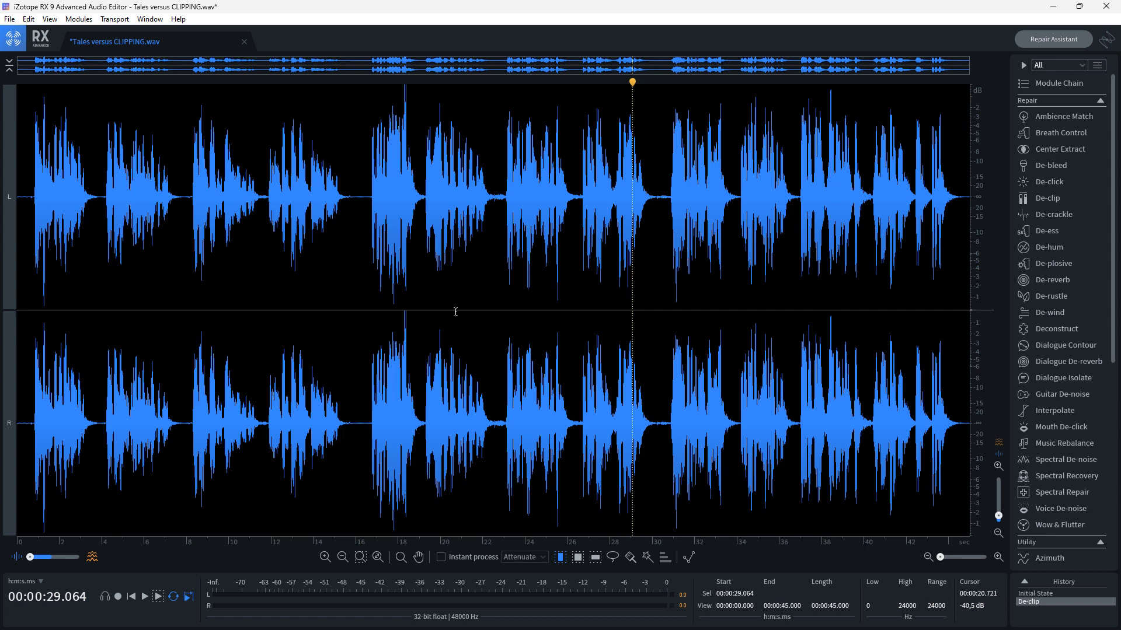
Open the Plug-in module with Ozone 9 Vintage Compressor and set the compressor's gain to 2.9 dB
{"action": "left_click", "coordinate": [1101, 103]}
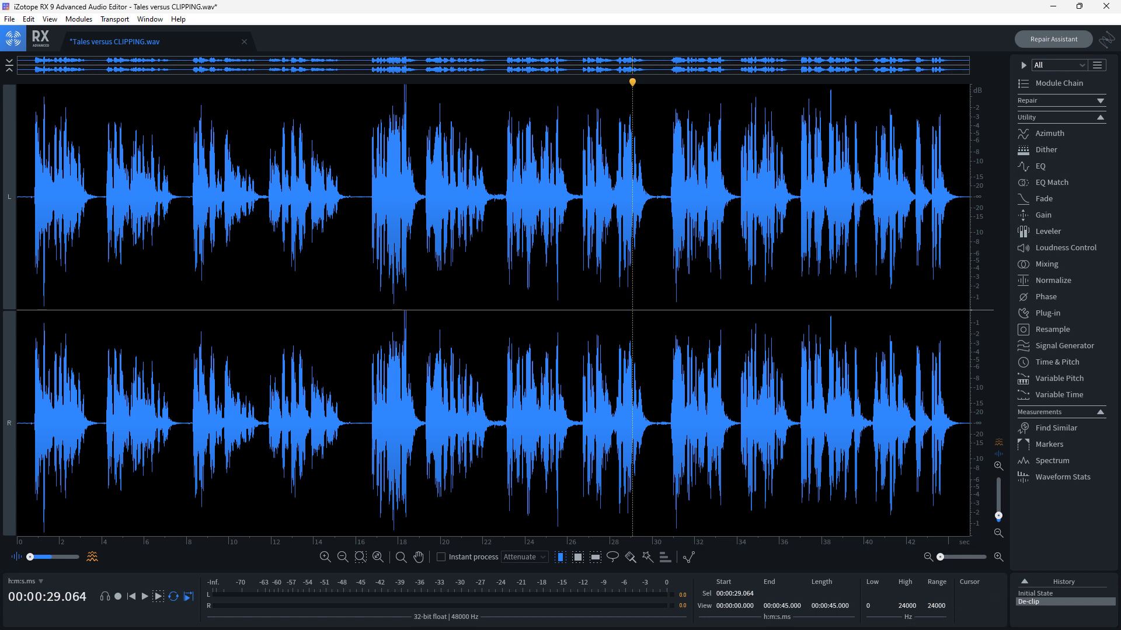
{"action": "left_click", "coordinate": [1048, 313]}
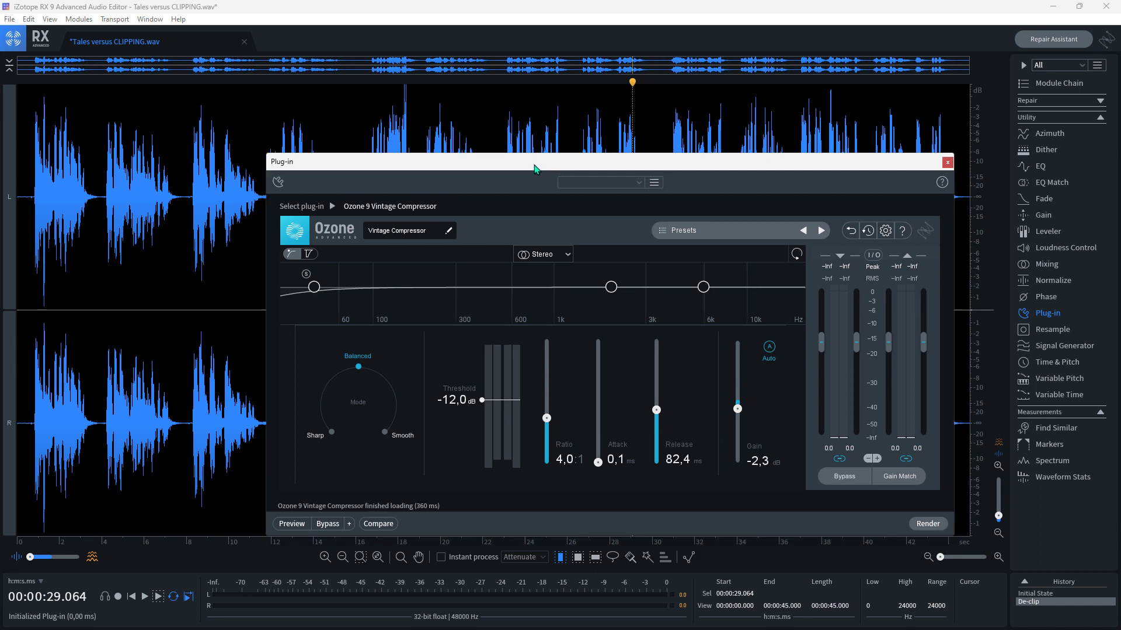
{"action": "left_click_drag", "start_coordinate": [566, 173], "coordinate": [541, 161]}
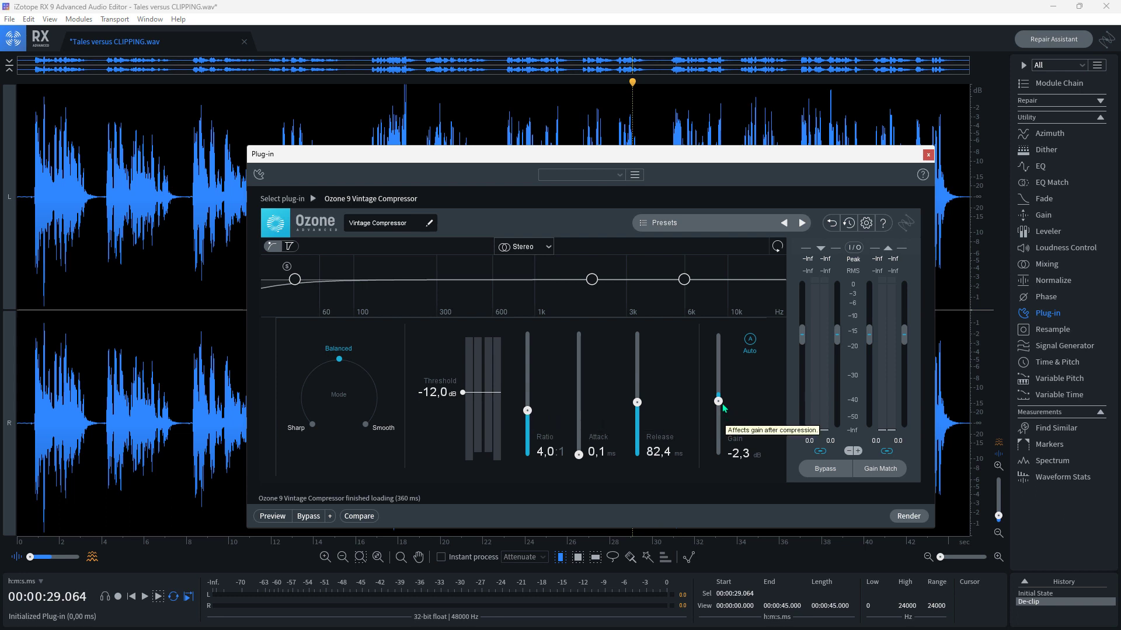
{"action": "left_click_drag", "start_coordinate": [721, 403], "coordinate": [721, 395]}
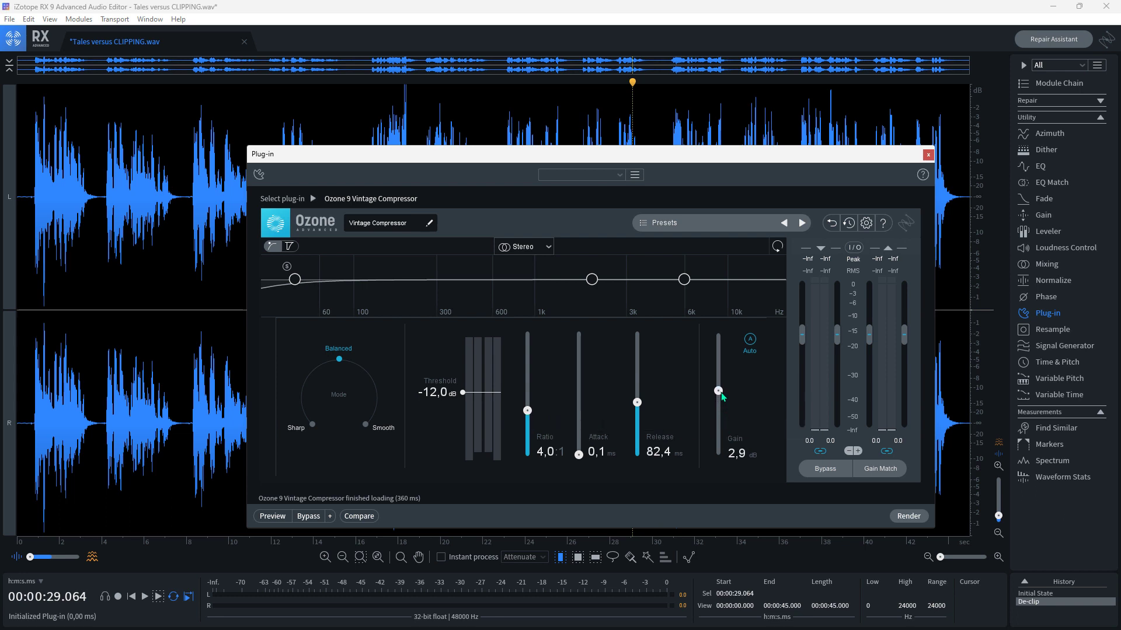
Preview the Vintage Compressor, render it over the entire file and close the module
{"action": "left_click", "coordinate": [273, 516]}
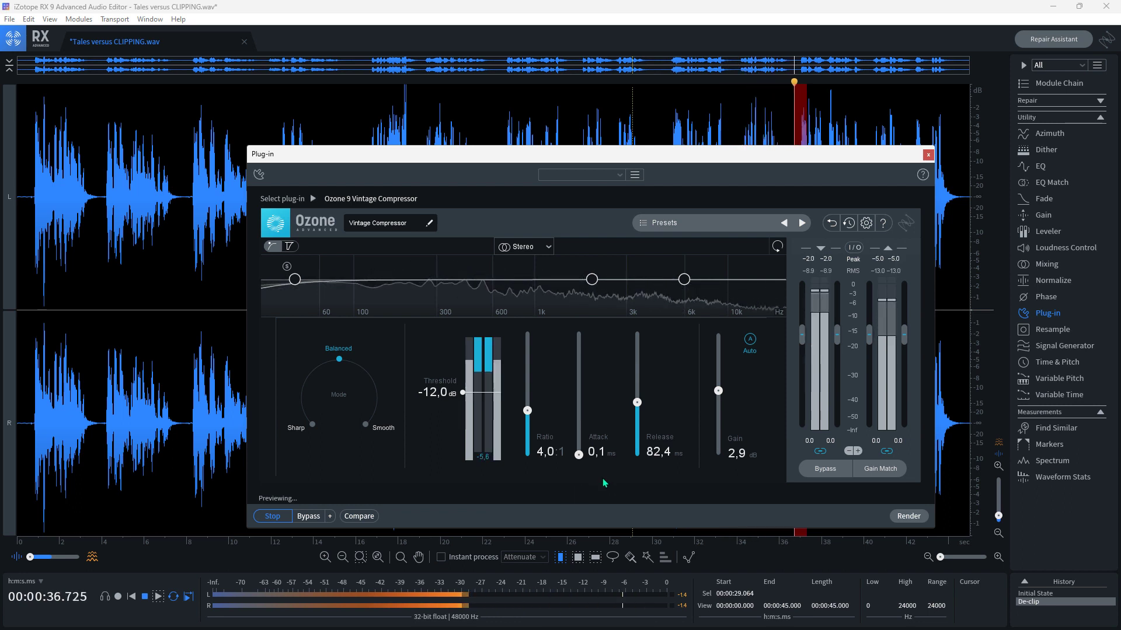
{"action": "left_click", "coordinate": [897, 518]}
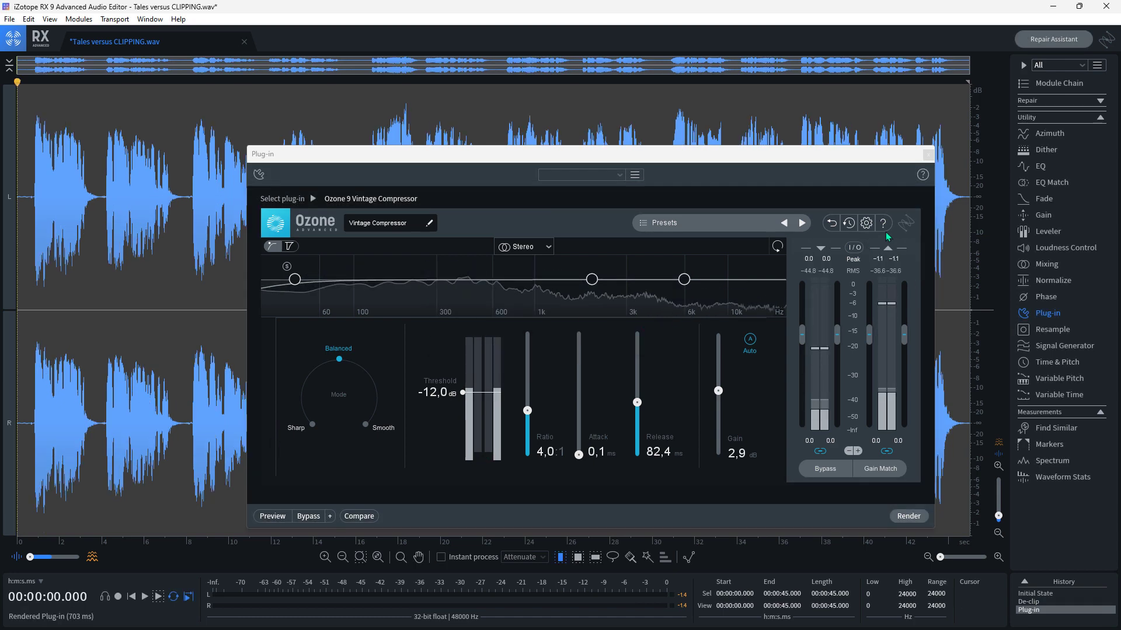
{"action": "left_click", "coordinate": [927, 155]}
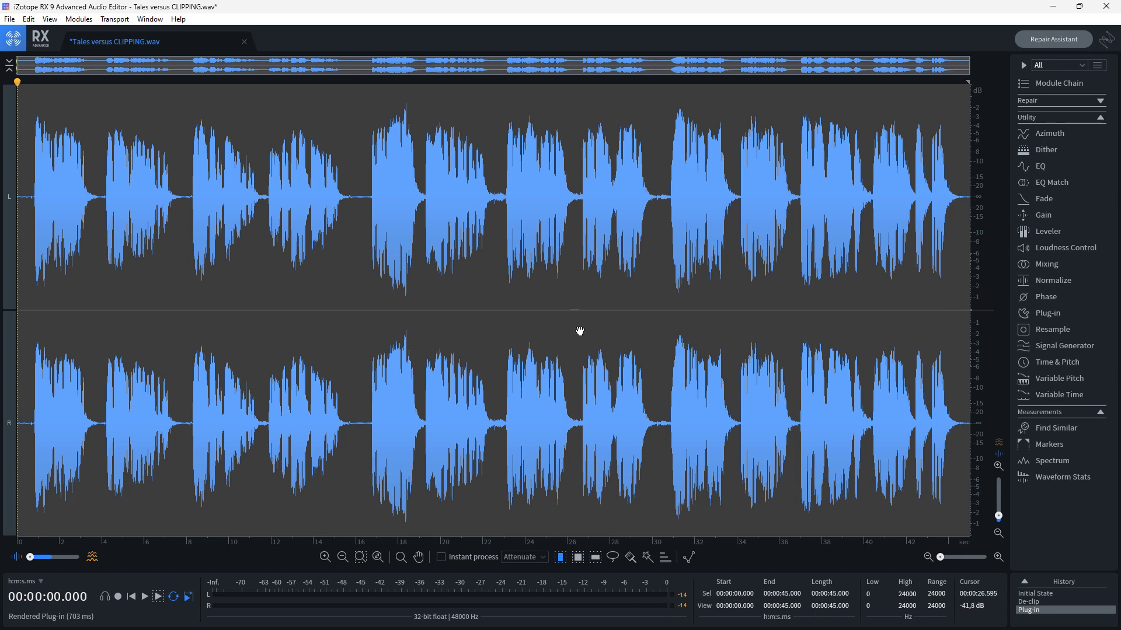
Normalize the entire file to a target peak level of -1.00 dBFS and close the module
{"action": "left_click", "coordinate": [467, 297]}
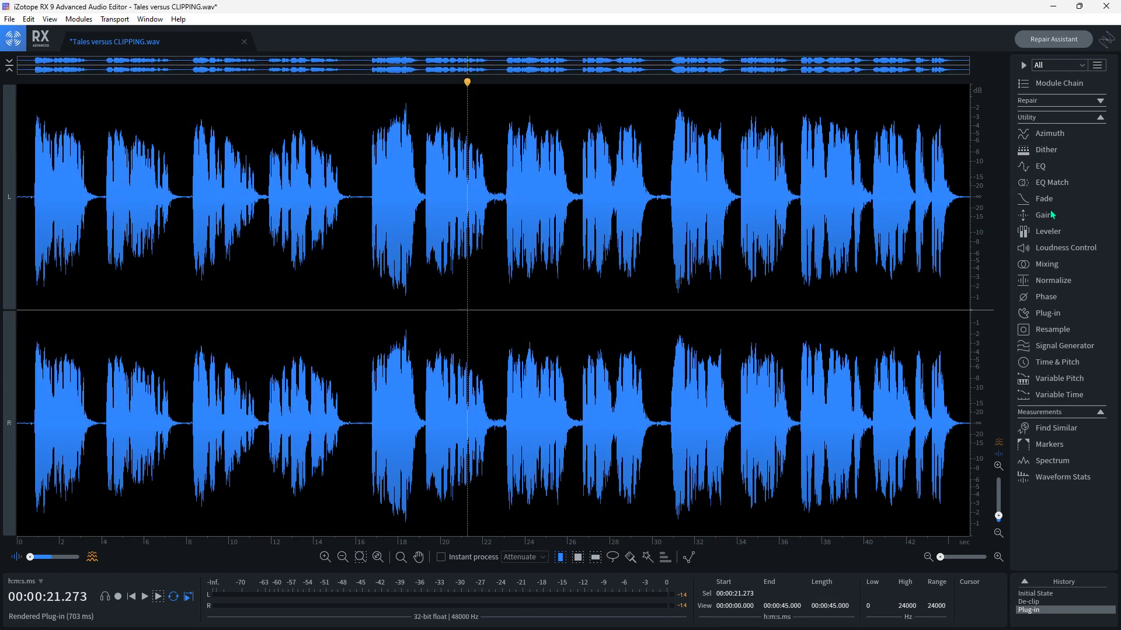
{"action": "left_click", "coordinate": [1054, 281]}
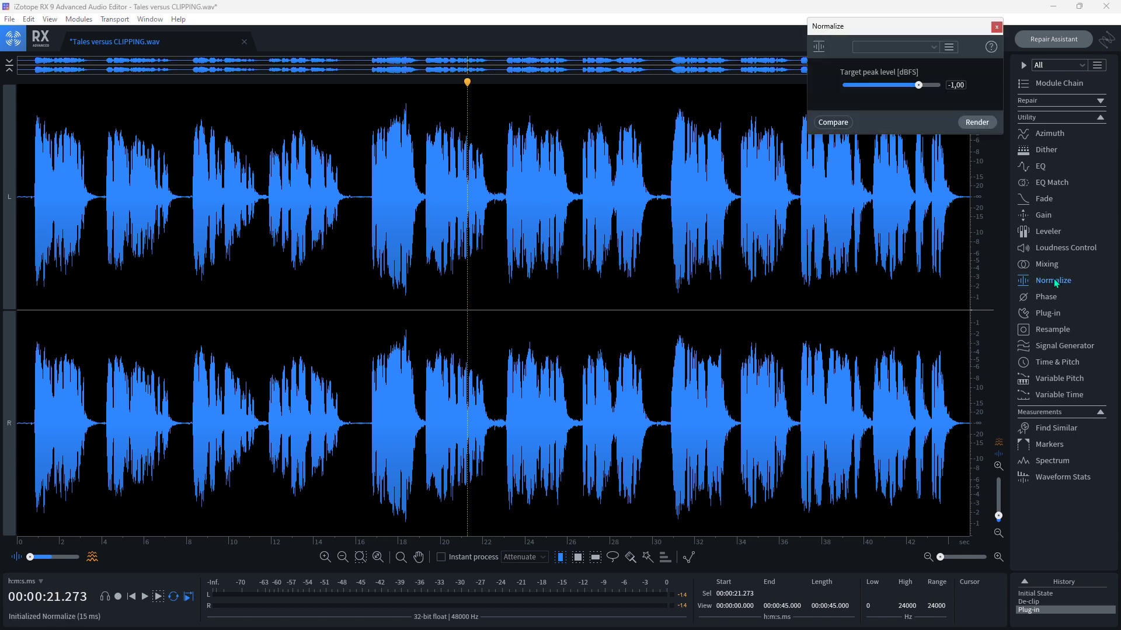
{"action": "left_click", "coordinate": [976, 122]}
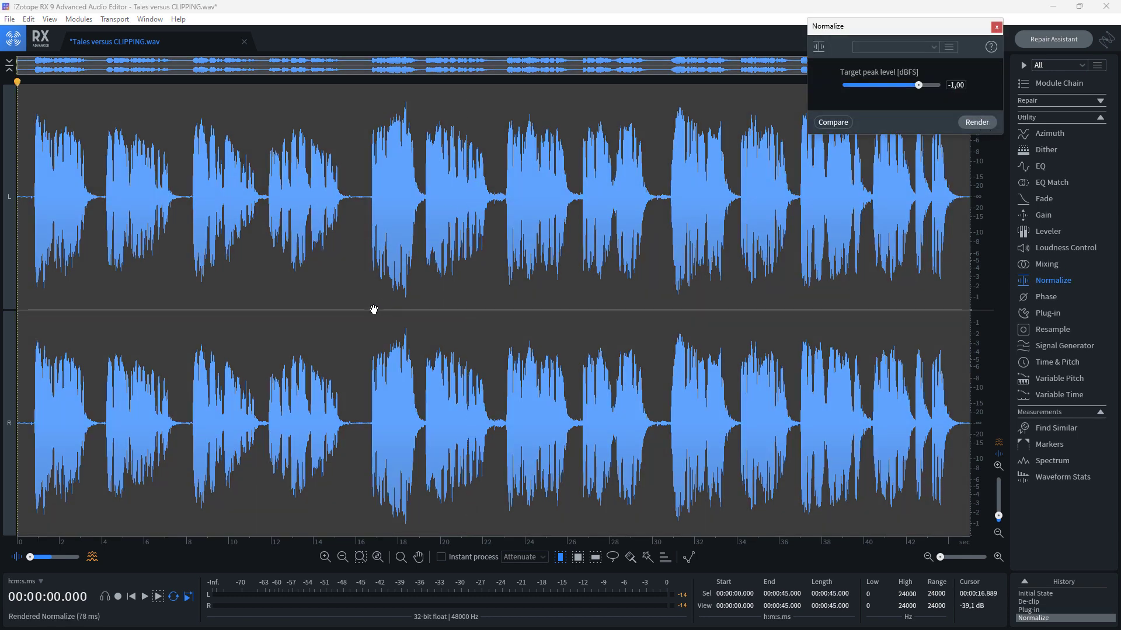
{"action": "left_click", "coordinate": [373, 310]}
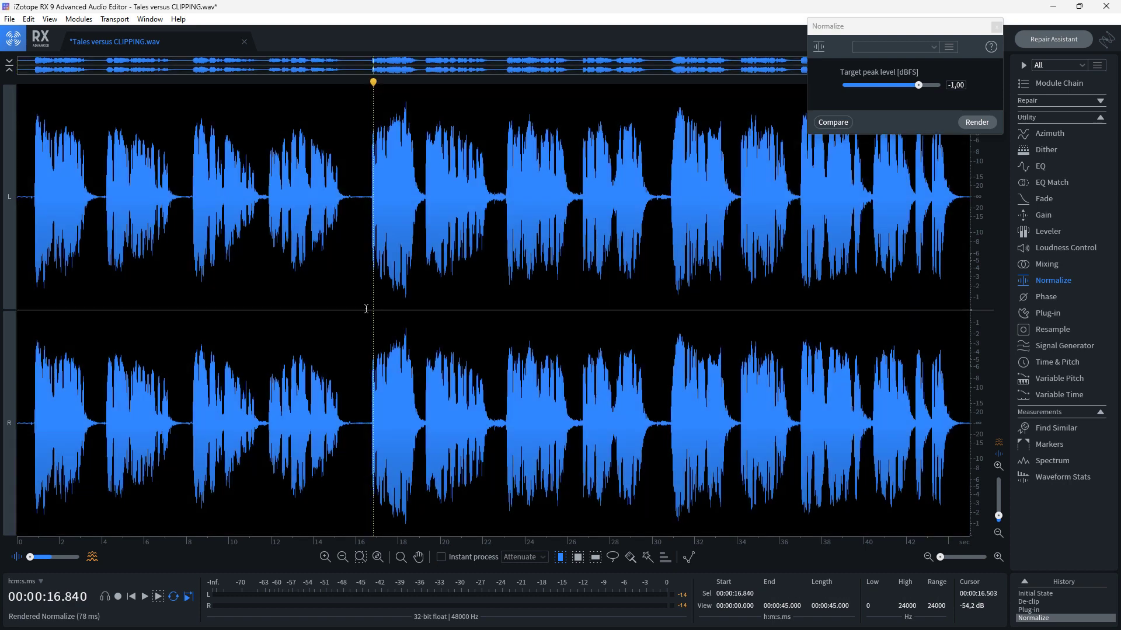
{"action": "left_click", "coordinate": [996, 26]}
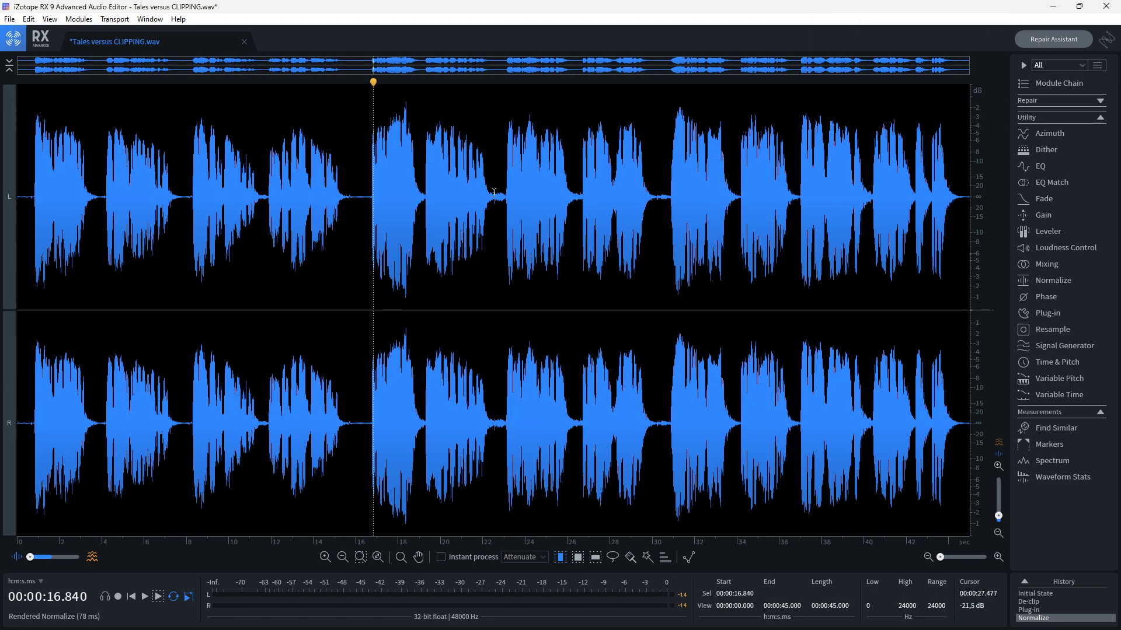
Listen to the normalized audio from about 16.3 seconds
{"action": "left_click", "coordinate": [362, 308]}
{"action": "key", "text": "space"}
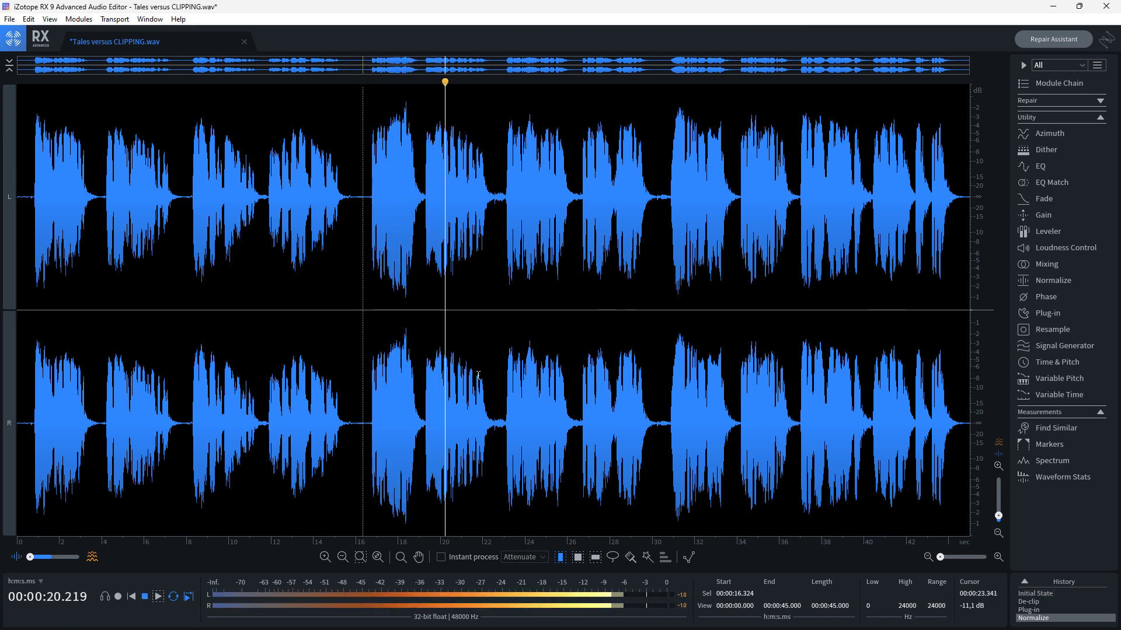
{"action": "key", "text": "space"}
Switch the history to Initial State and play the original clipped audio from about 16.5 seconds for comparison
{"action": "left_click", "coordinate": [366, 315]}
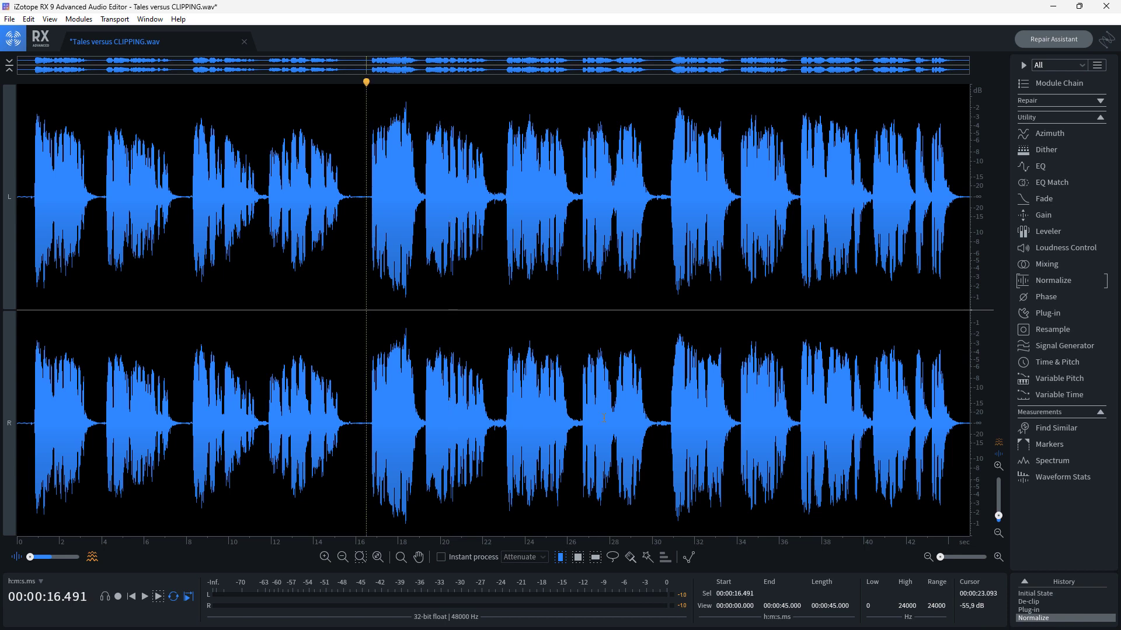
{"action": "left_click", "coordinate": [1035, 594]}
{"action": "key", "text": "space"}
{"action": "key", "text": "space"}
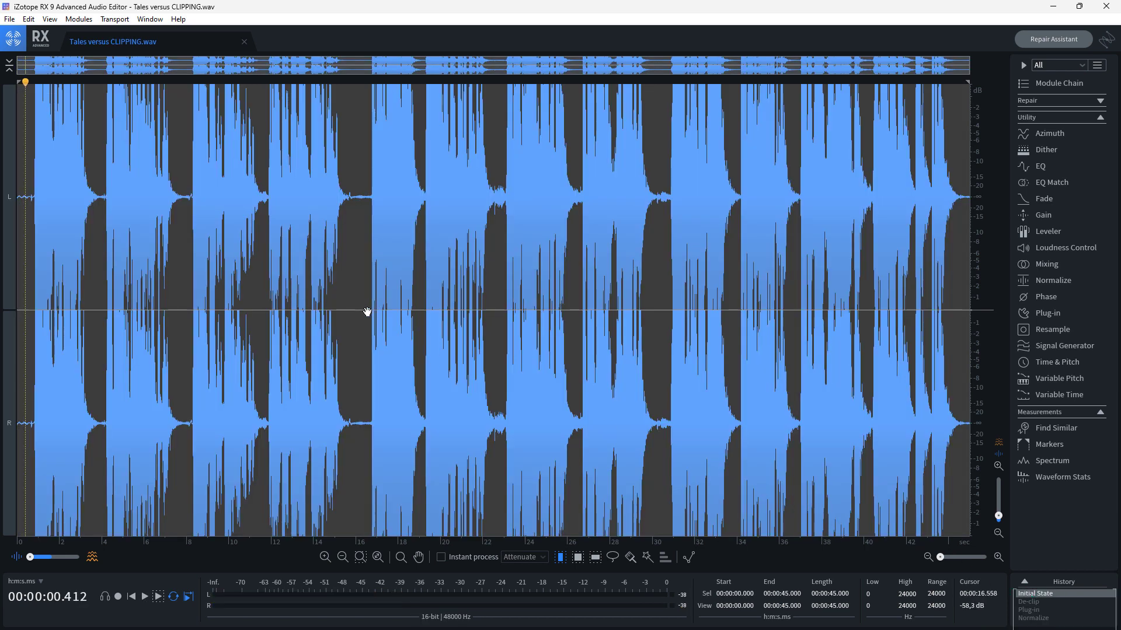
{"action": "key", "text": "Home"}
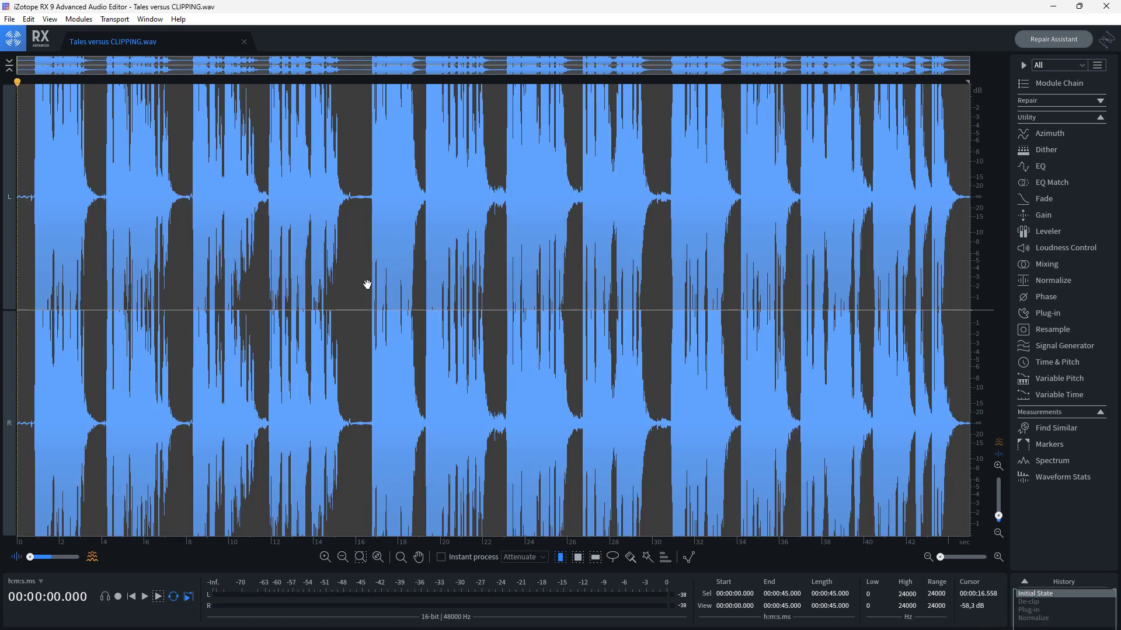
{"action": "left_click", "coordinate": [368, 281]}
{"action": "key", "text": "space"}
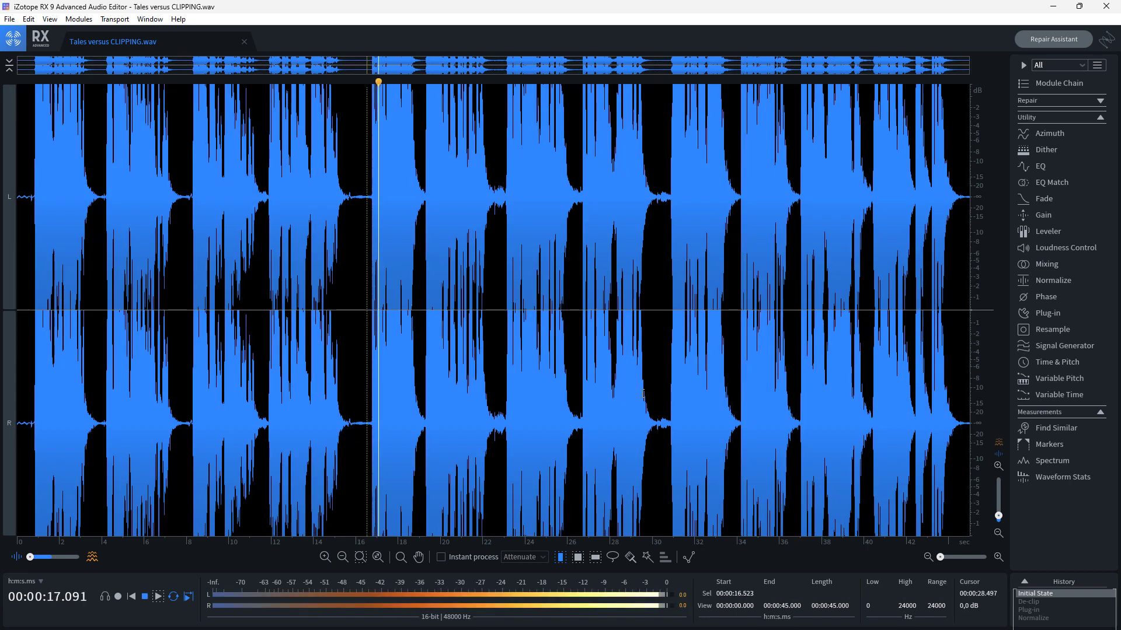
Compare the Normalize and Initial State history entries during playback, ending on Normalize, and stop playback
{"action": "left_click", "coordinate": [1035, 619]}
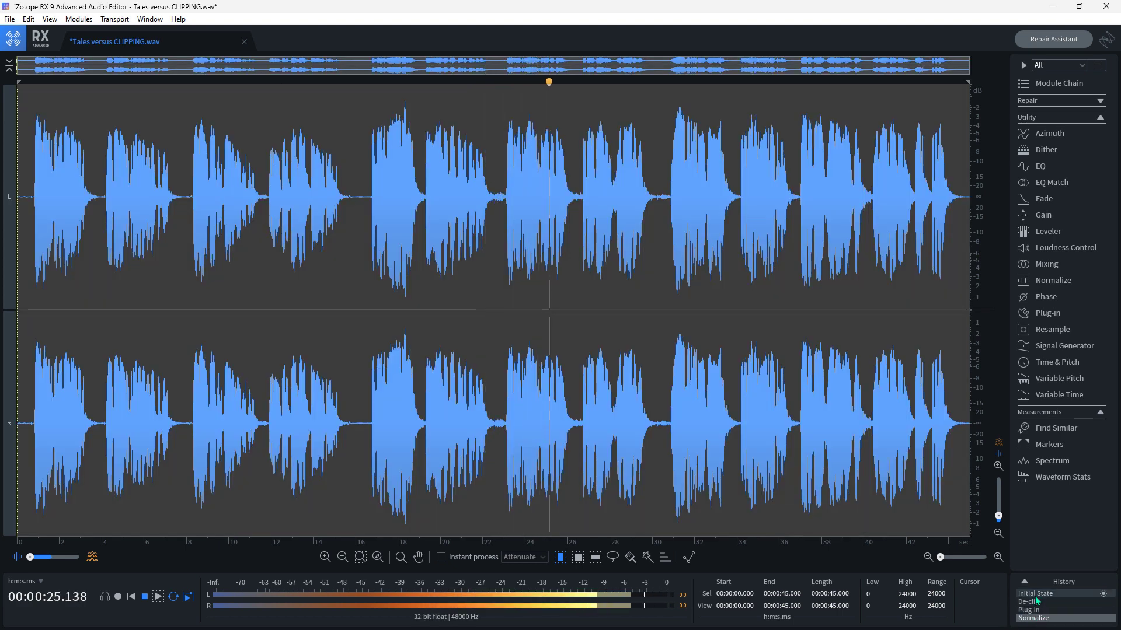
{"action": "left_click", "coordinate": [1035, 596]}
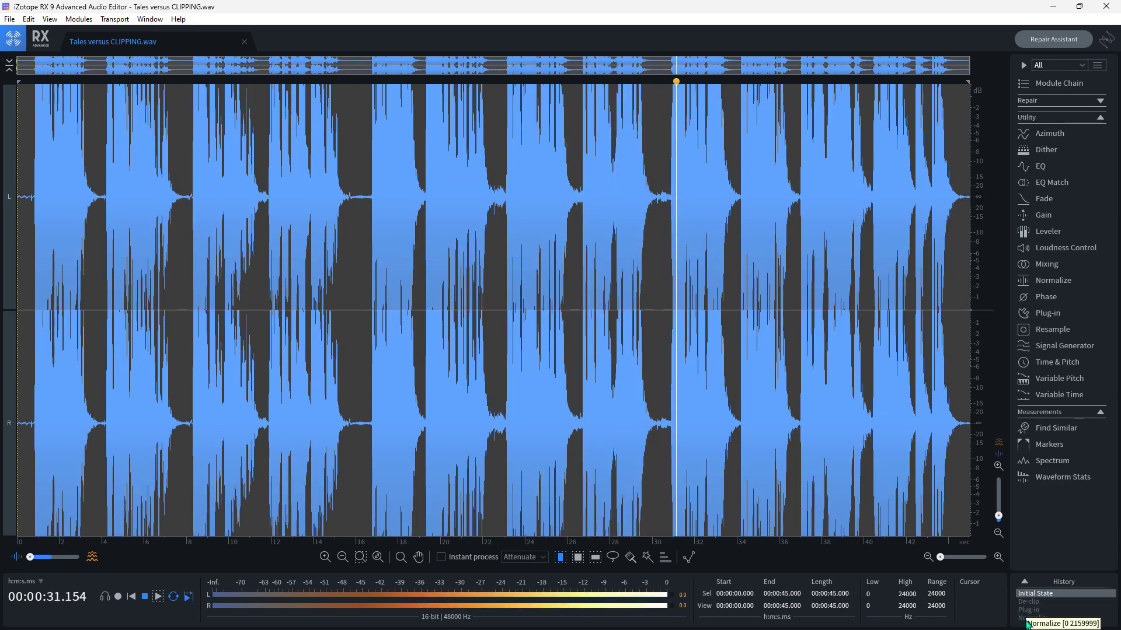
{"action": "left_click", "coordinate": [1029, 620]}
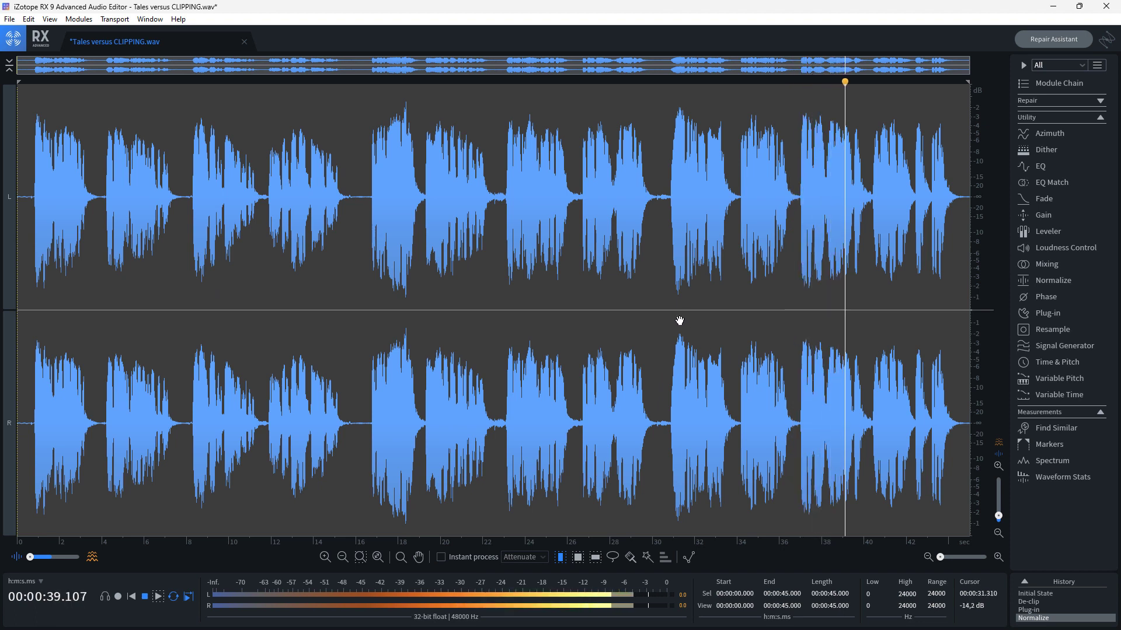
{"action": "key", "text": "space"}
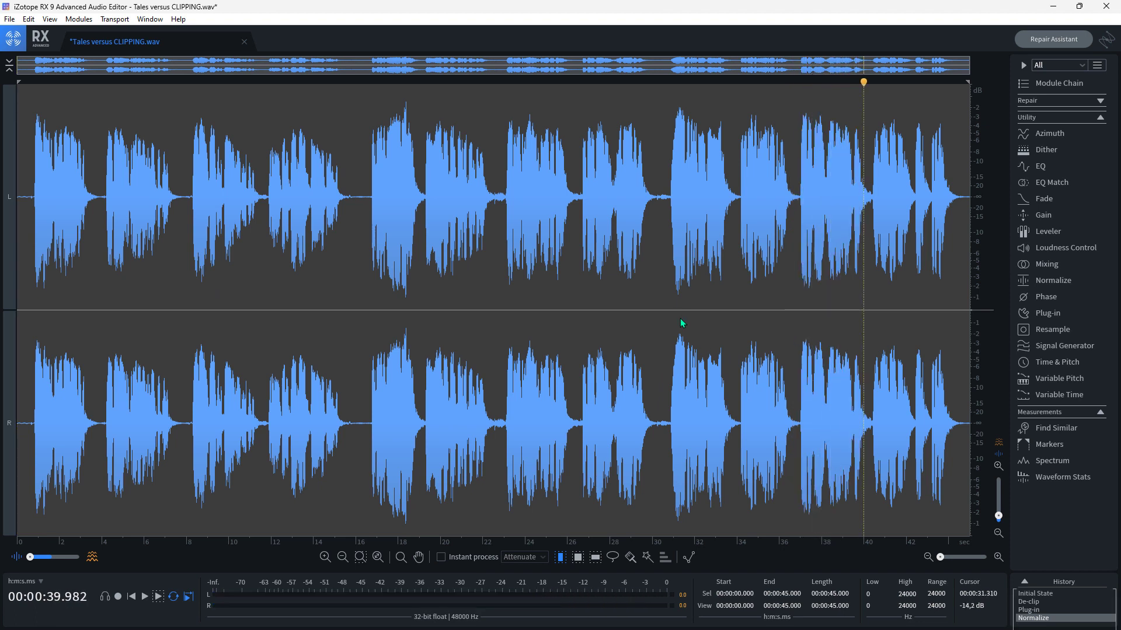